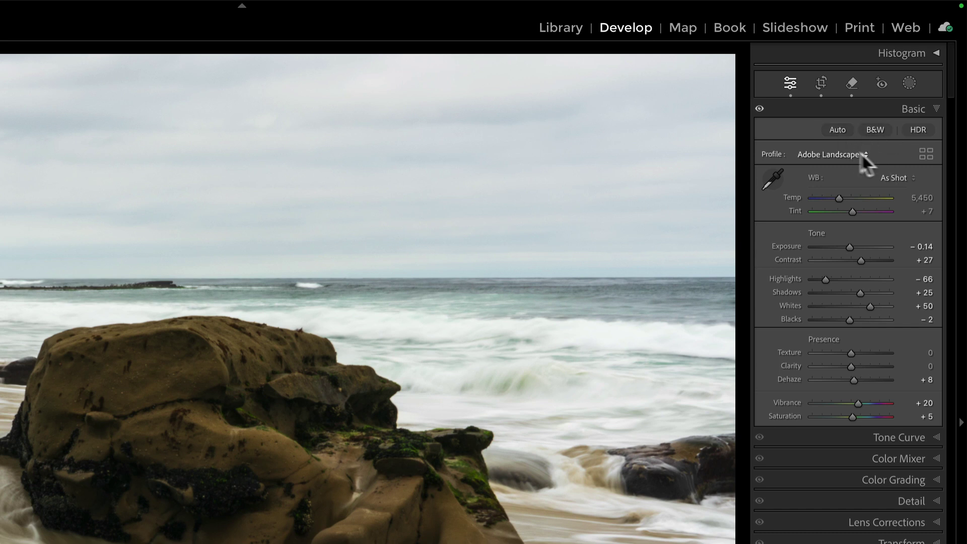
- Convert the color seascape to black and white and apply the B&W 02 profile from the B&W profile group
left_click(874, 131)
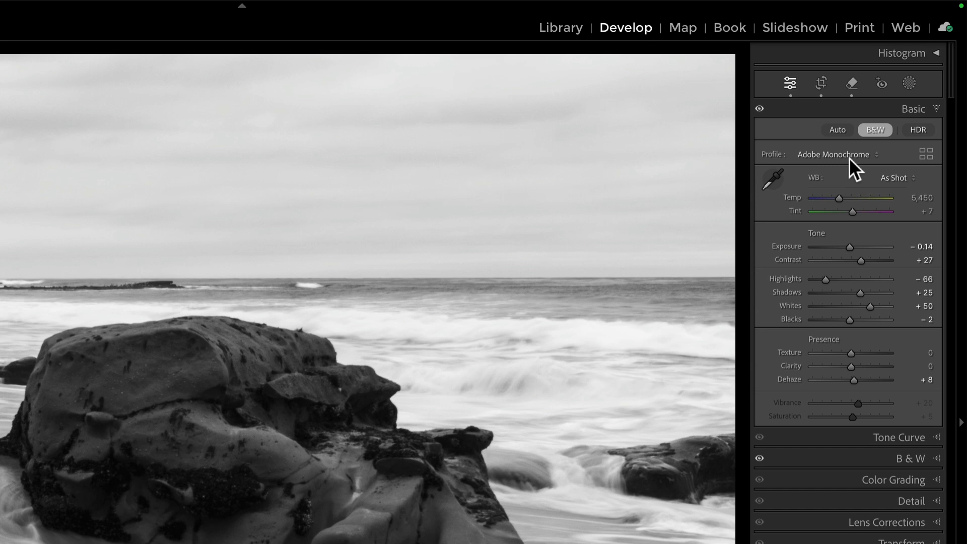
left_click(923, 155)
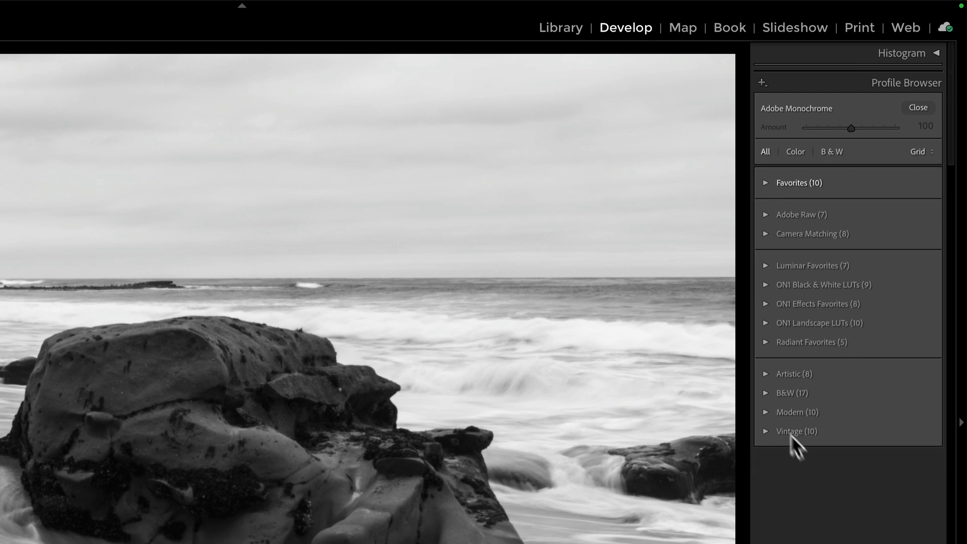
left_click(764, 390)
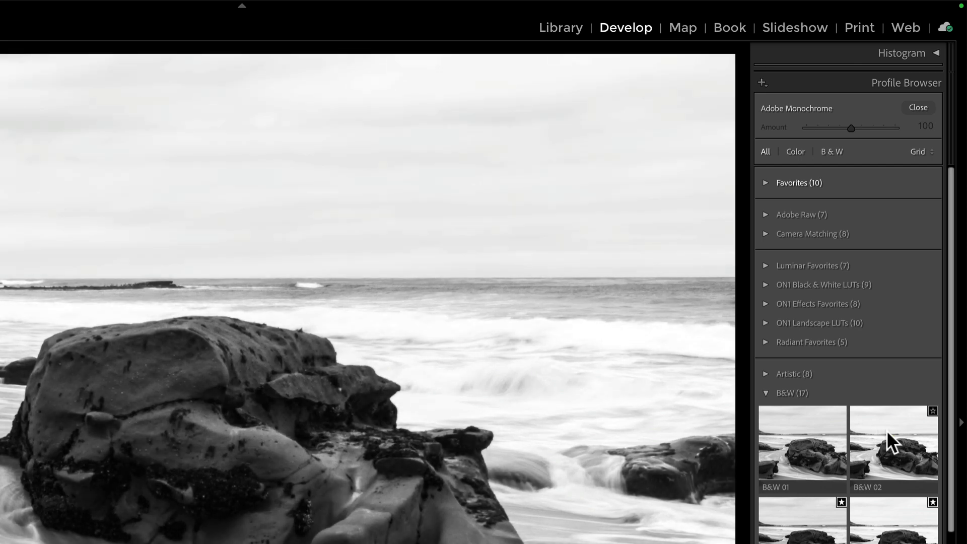
left_click(887, 431)
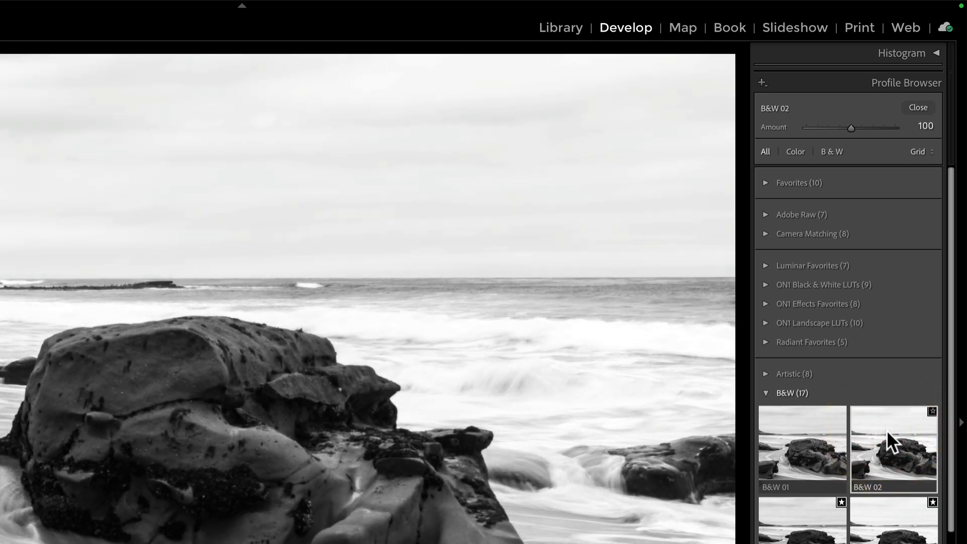
left_click(917, 107)
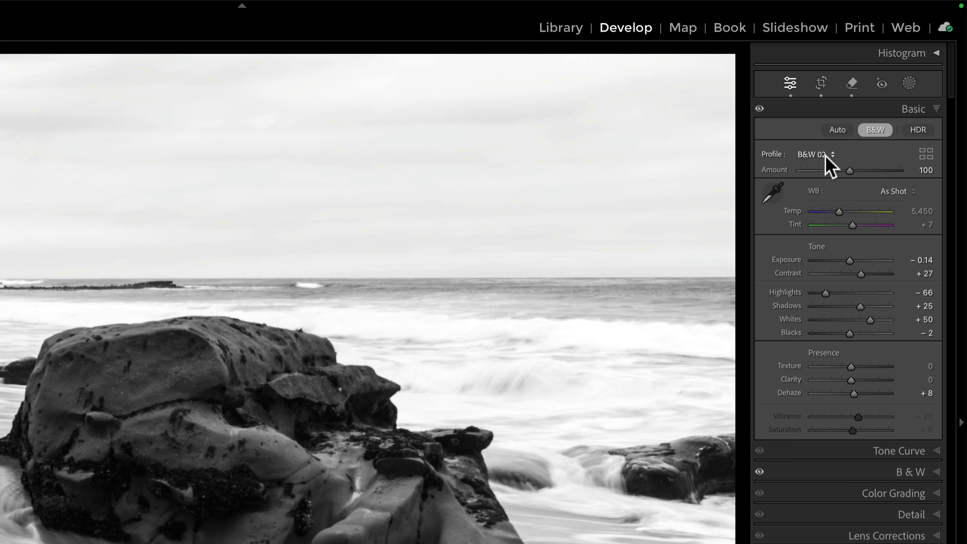
- Set the Black & White Mix to Red +15 and Green -53, and darken the foreground sand with the targeted adjustment tool
left_click(908, 106)
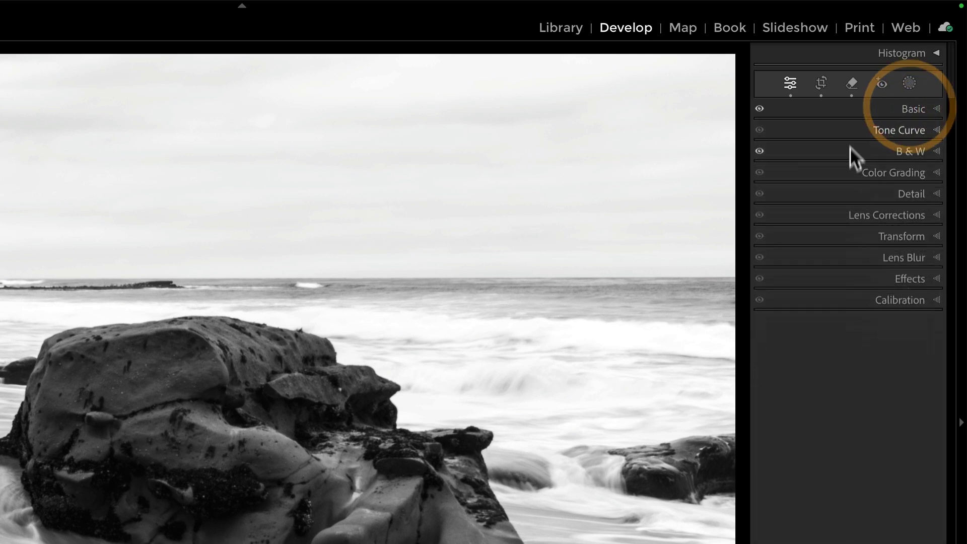
left_click(908, 153)
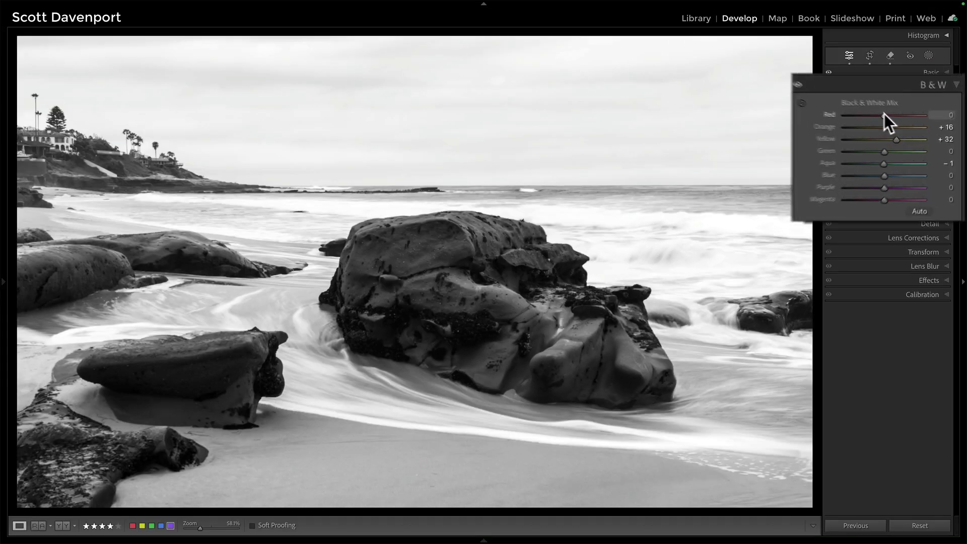
left_click_drag(855, 185, 808, 185)
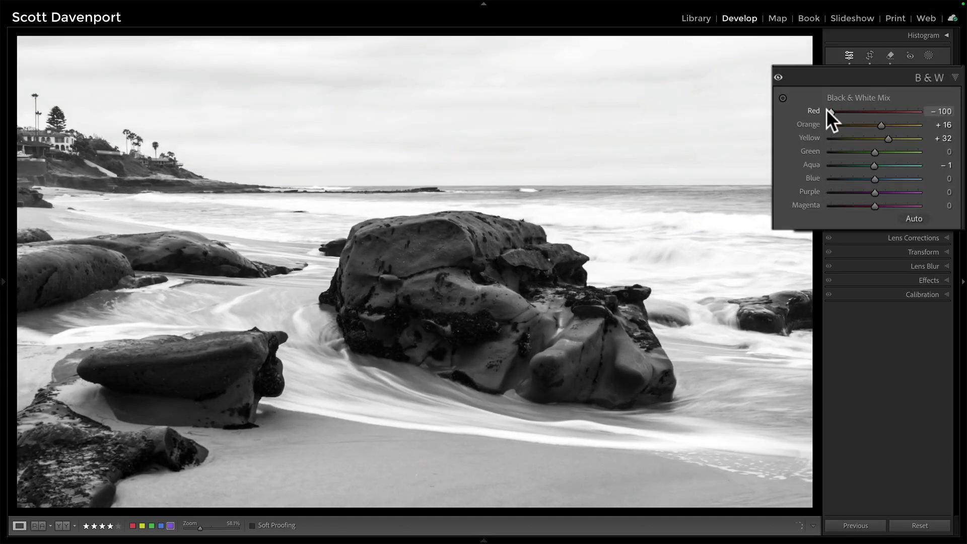
left_click_drag(917, 104, 854, 114)
left_click_drag(871, 149, 850, 152)
left_click(782, 98)
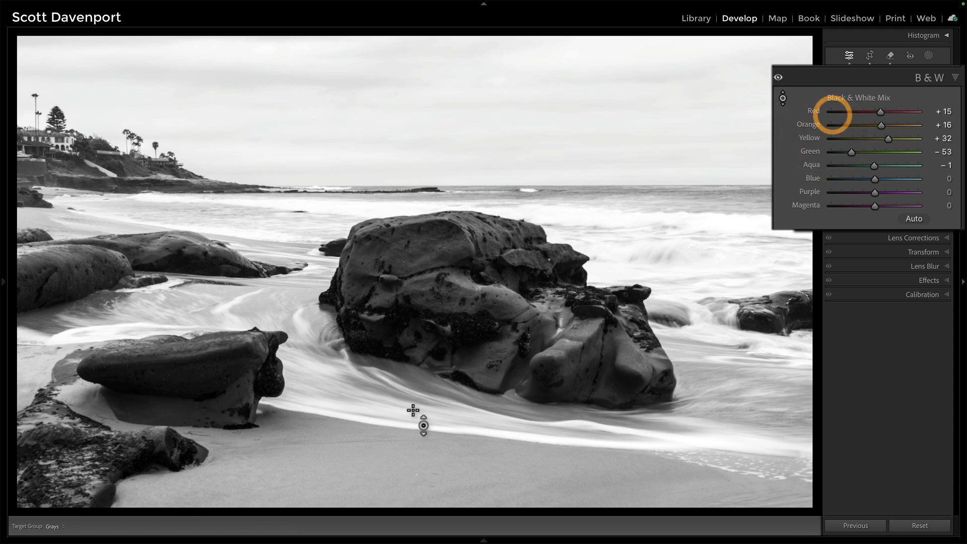
mouse_move(352, 460)
left_mouse_down()
mouse_move(352, 423)
mouse_move(352, 475)
left_mouse_up()
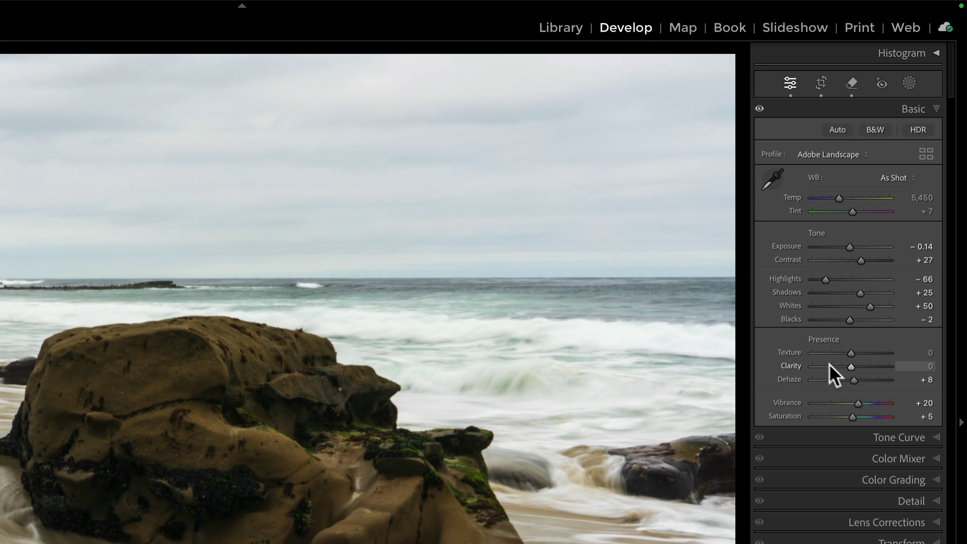
- Apply the Fixer profile from the ON1 Effects Favorites group to the color seascape
left_click(925, 154)
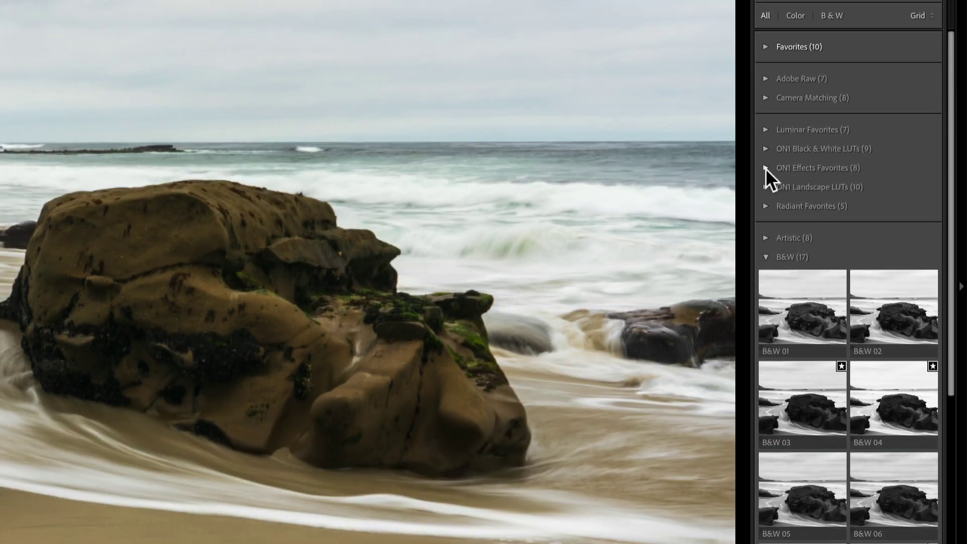
left_click(764, 304)
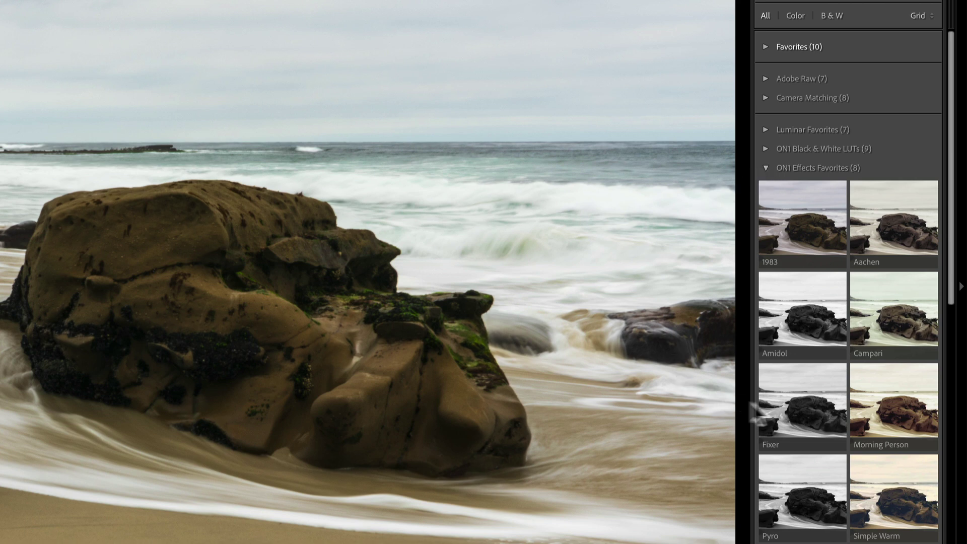
left_click(786, 390)
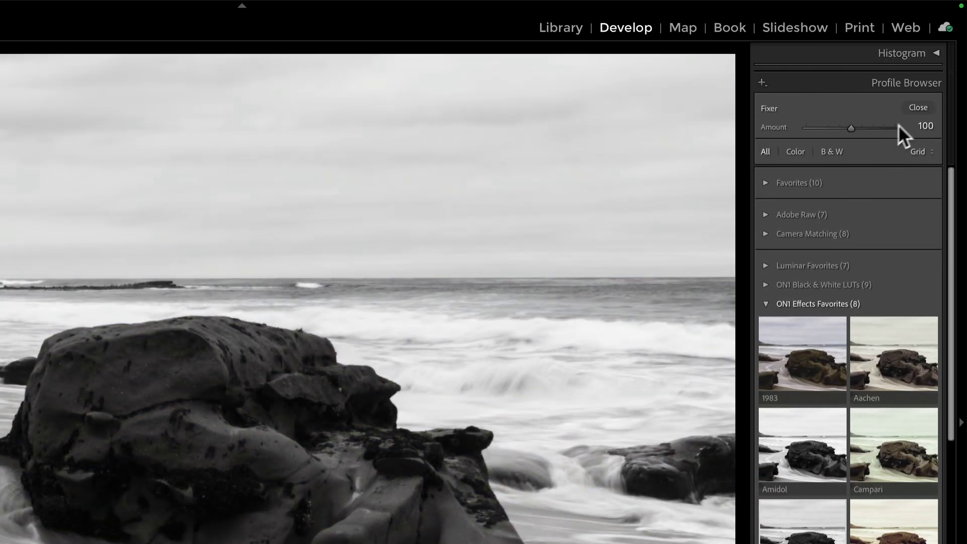
left_click(917, 108)
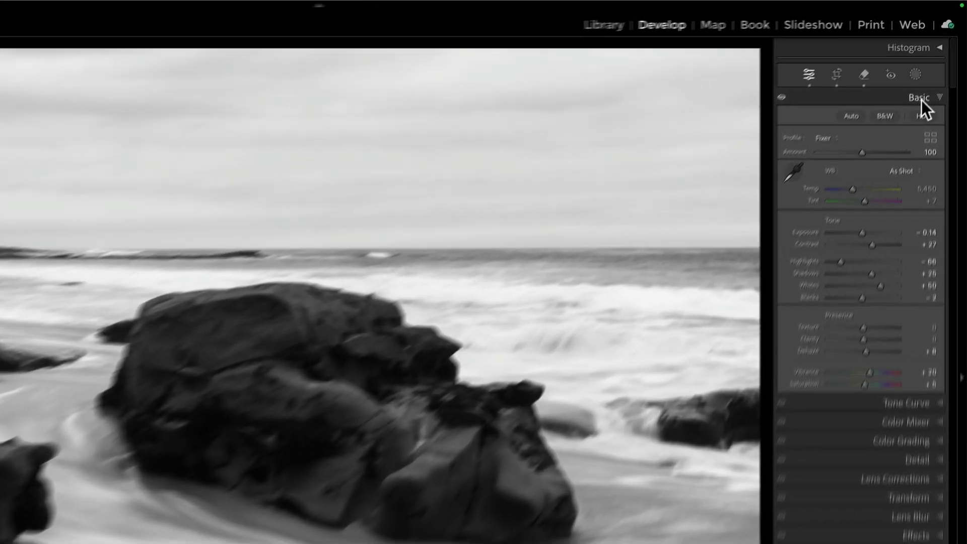
- Try Color Mixer luminance values of Orange -16, Yellow -69, Aqua +7 and Blue -48, and reset all luminance adjustments
left_click(926, 73)
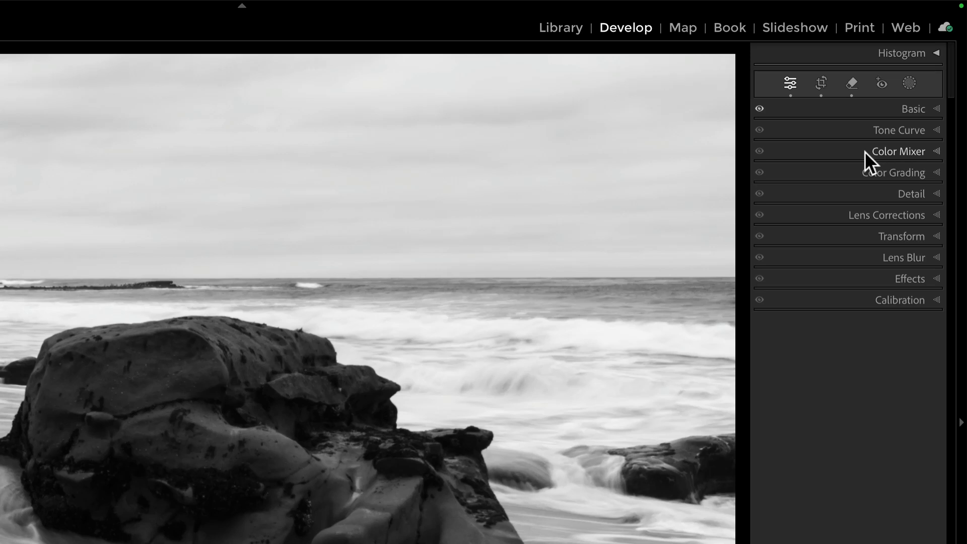
left_click(865, 151)
left_click(821, 170)
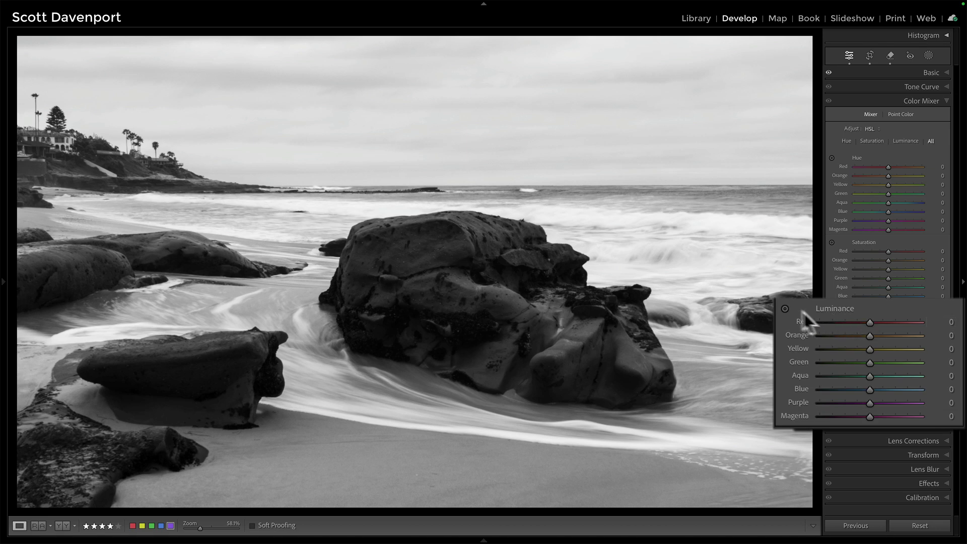
left_click(831, 326)
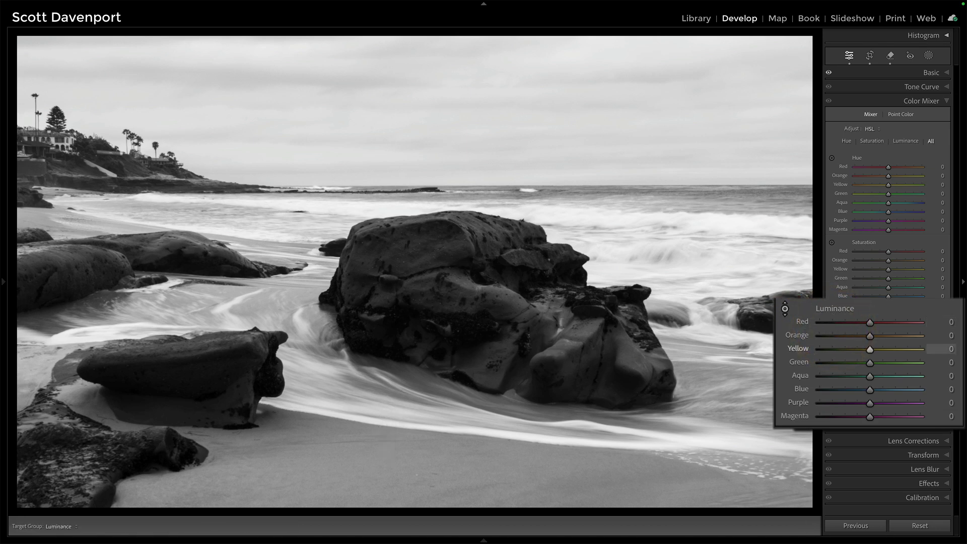
left_click_drag(453, 469, 453, 501)
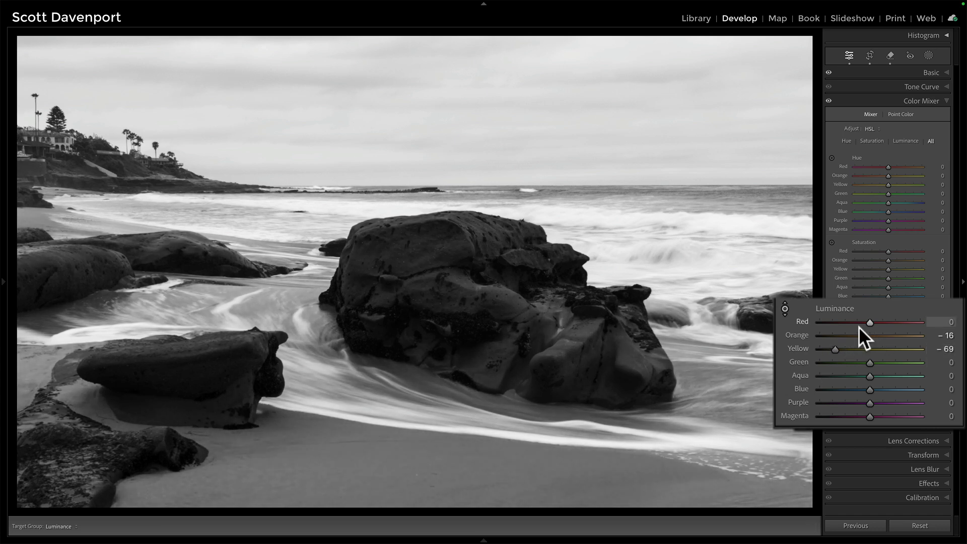
left_click_drag(867, 376, 847, 391)
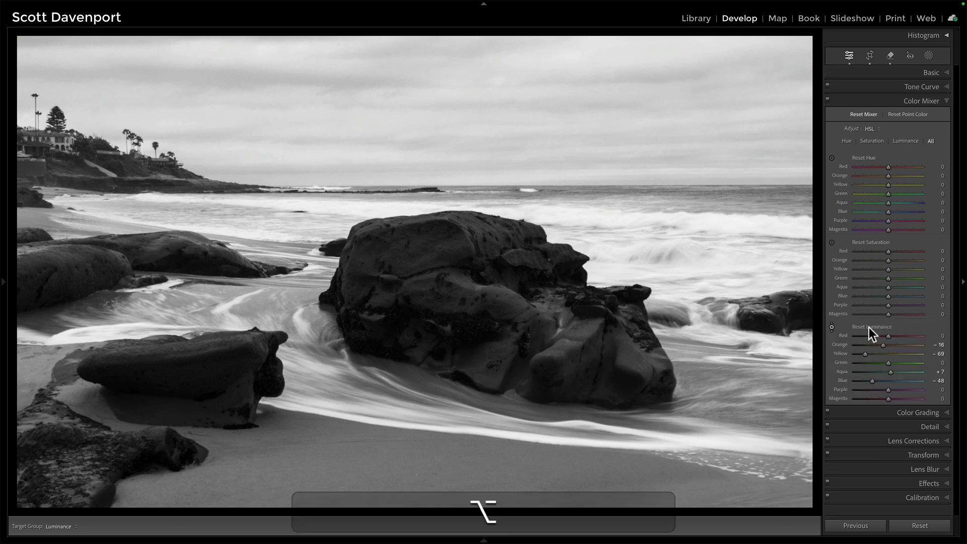
left_click(869, 327, "alt")
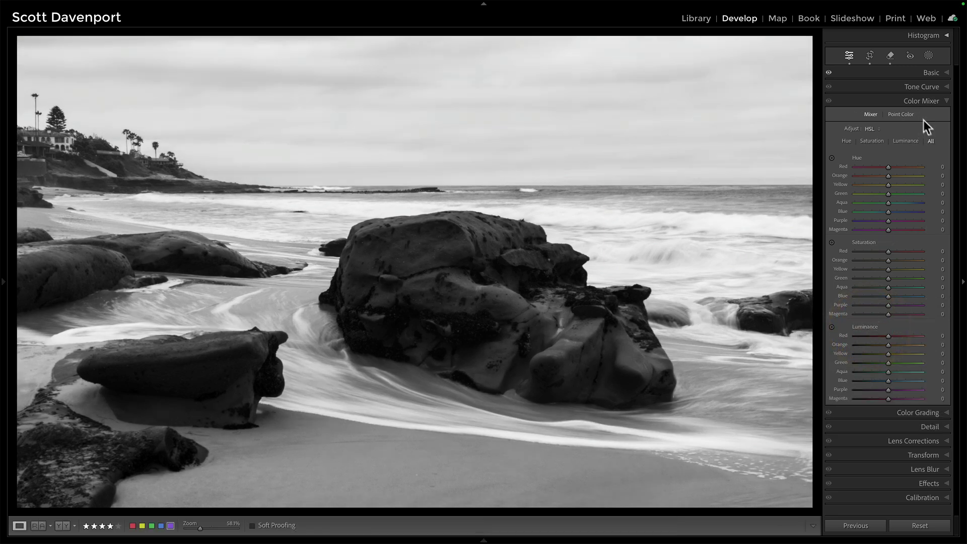
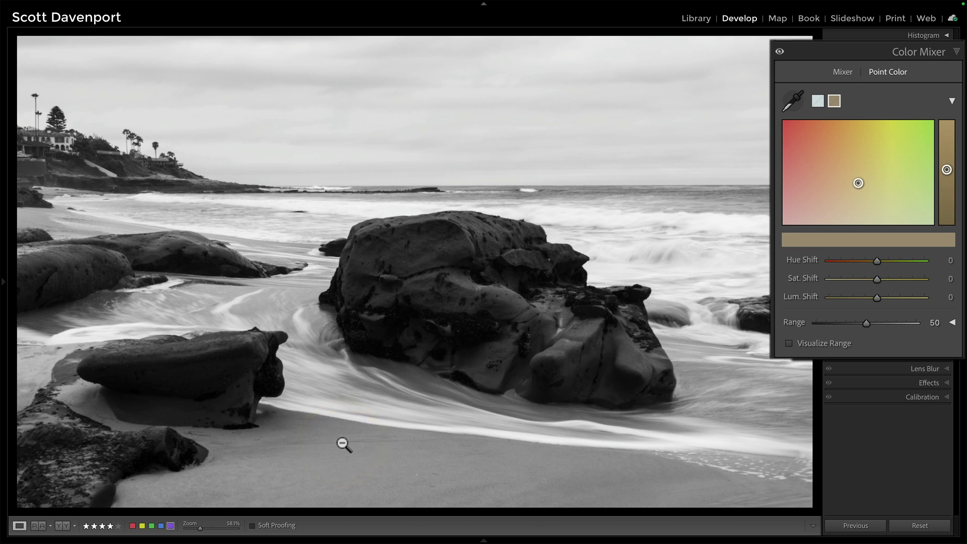
- Sample the dark green on the lower-left rock with Point Color, and set its Range to 1 and Lum. Shift to 19
left_click(781, 106)
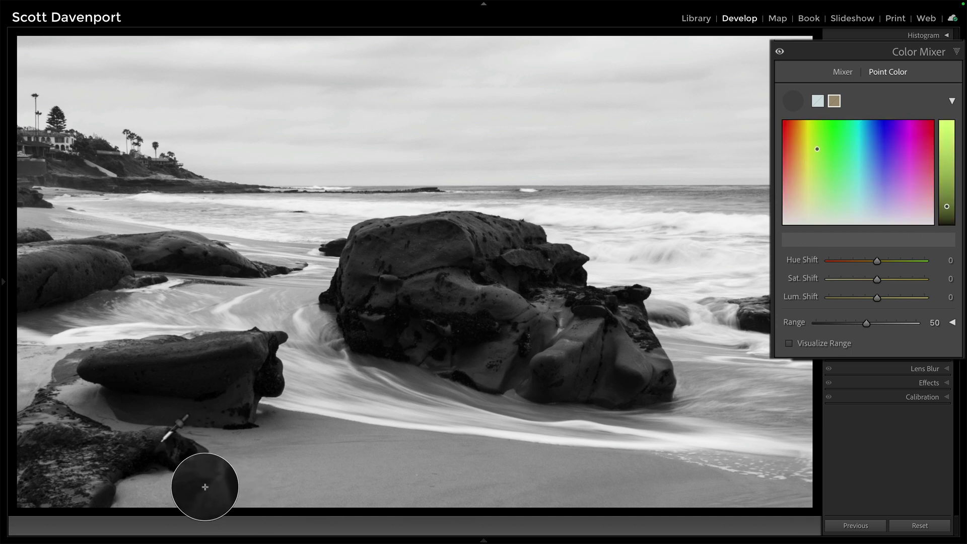
left_click(163, 442)
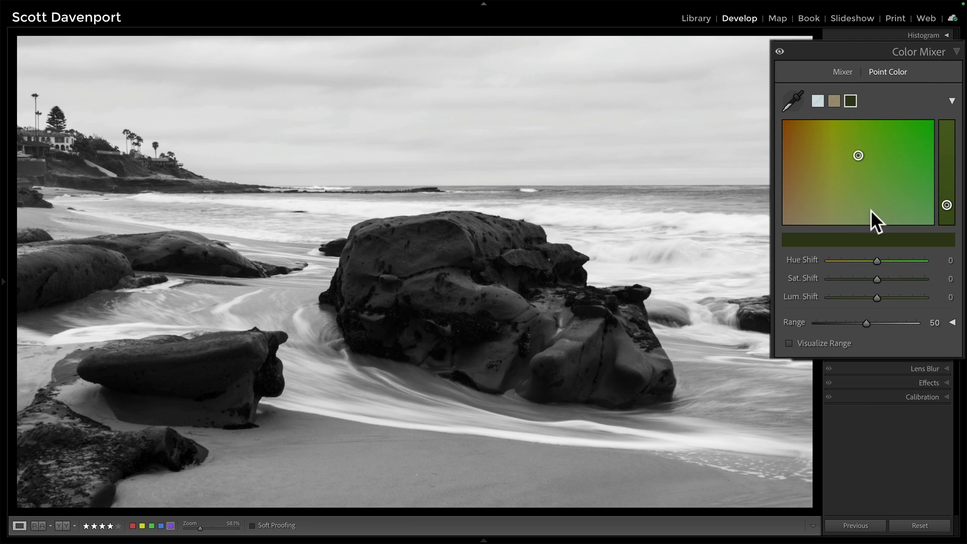
mouse_move(876, 297)
left_mouse_down()
mouse_move(859, 302)
mouse_move(896, 290)
mouse_move(892, 284)
mouse_move(856, 299)
mouse_move(892, 297)
mouse_move(865, 323)
mouse_move(806, 324)
left_mouse_up()
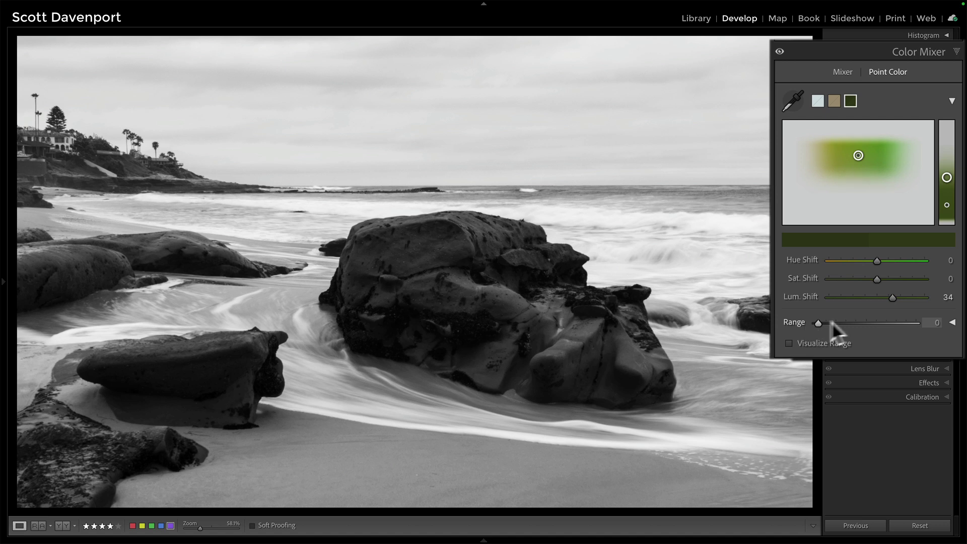
left_click(815, 323)
mouse_move(892, 297)
left_mouse_down()
mouse_move(853, 295)
mouse_move(917, 297)
mouse_move(875, 296)
mouse_move(886, 296)
left_mouse_up()
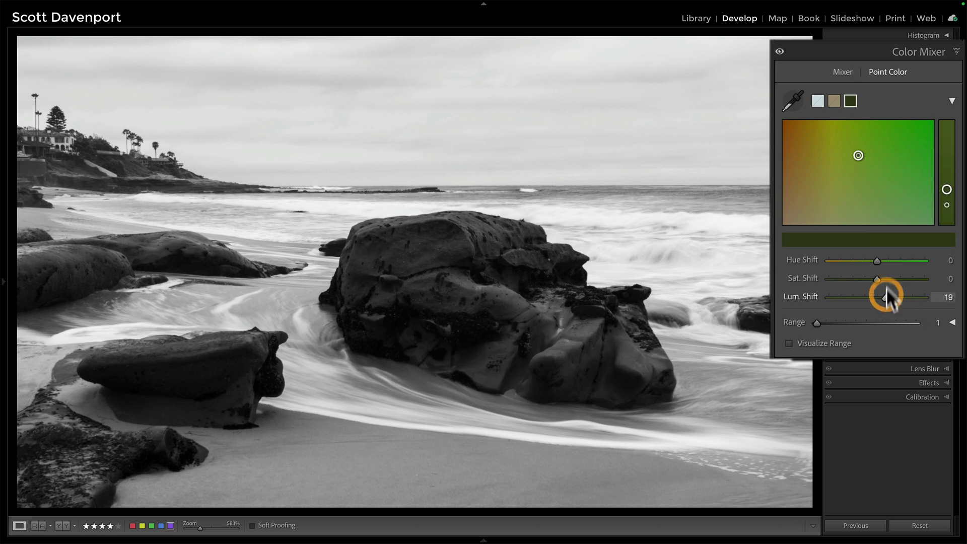
- Set the beige Point Color swatch's Range to 31 and Lum. Shift to -27
left_click(833, 101)
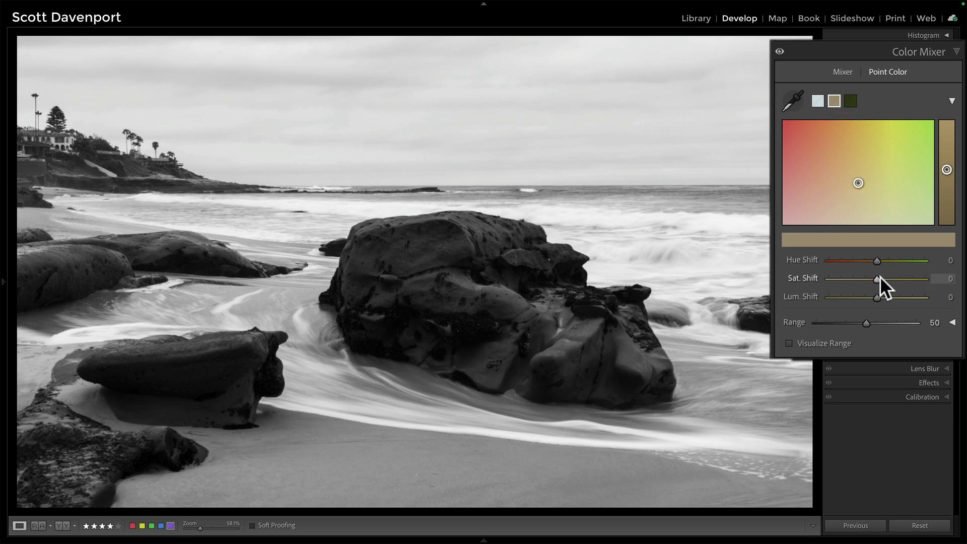
mouse_move(876, 297)
left_mouse_down()
mouse_move(850, 296)
mouse_move(868, 324)
mouse_move(835, 324)
mouse_move(894, 323)
mouse_move(848, 320)
left_mouse_up()
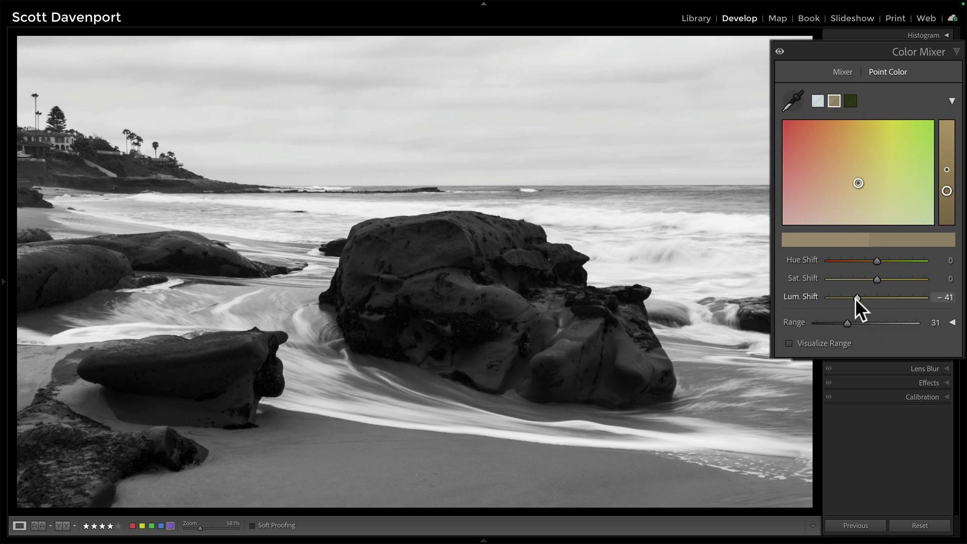
left_click_drag(855, 298, 862, 298)
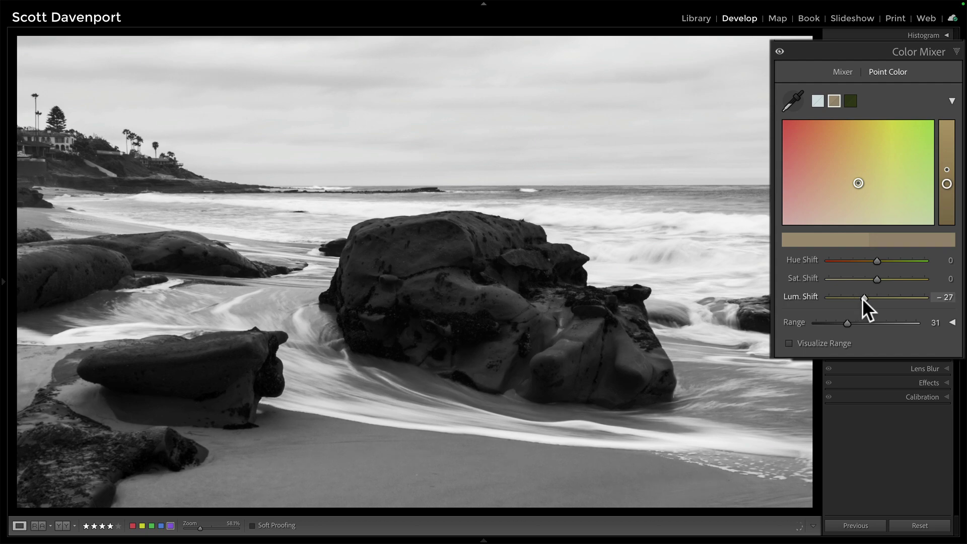